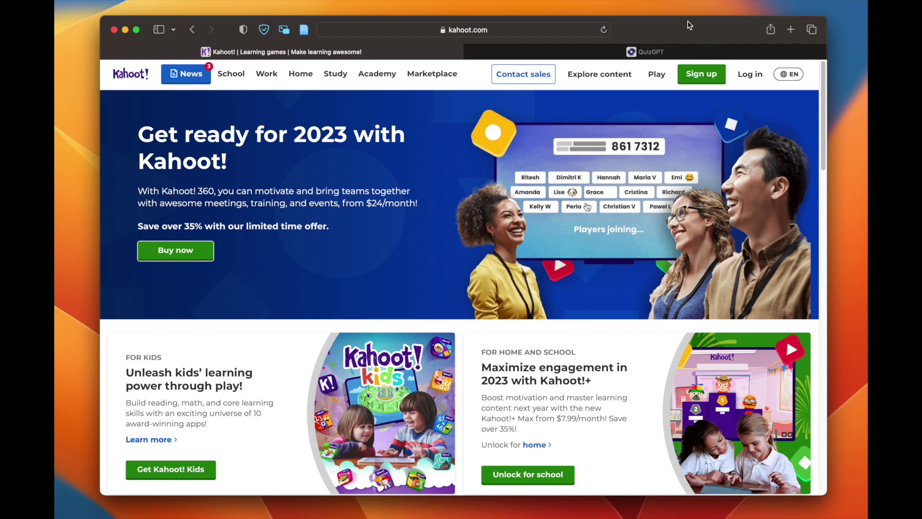
Step: In the QuizGPT tab, fill the OpenAI Email and password fields from the browser's saved login
left_click(650, 55)
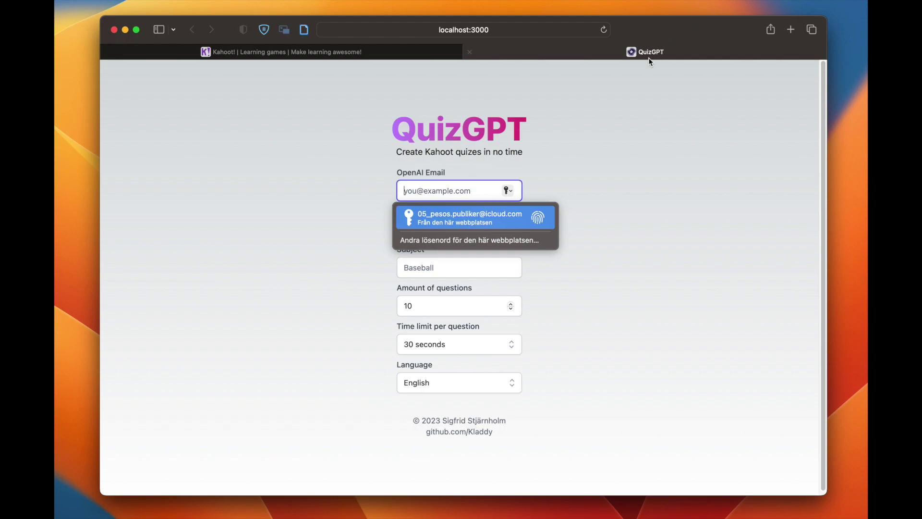
left_click(534, 124)
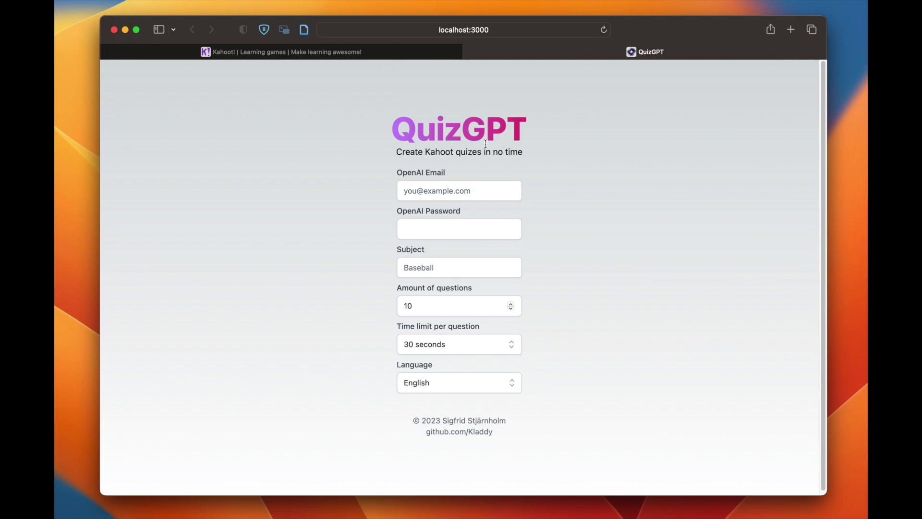
left_click(457, 185)
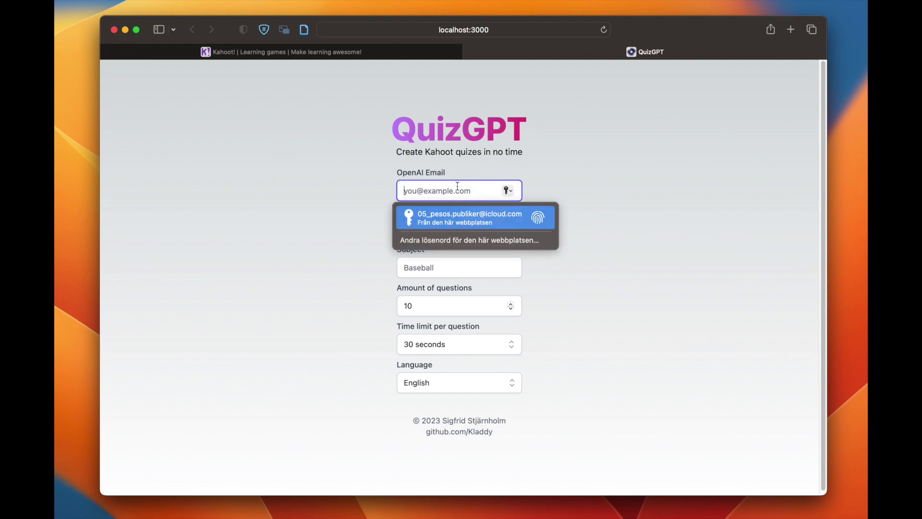
left_click(466, 218)
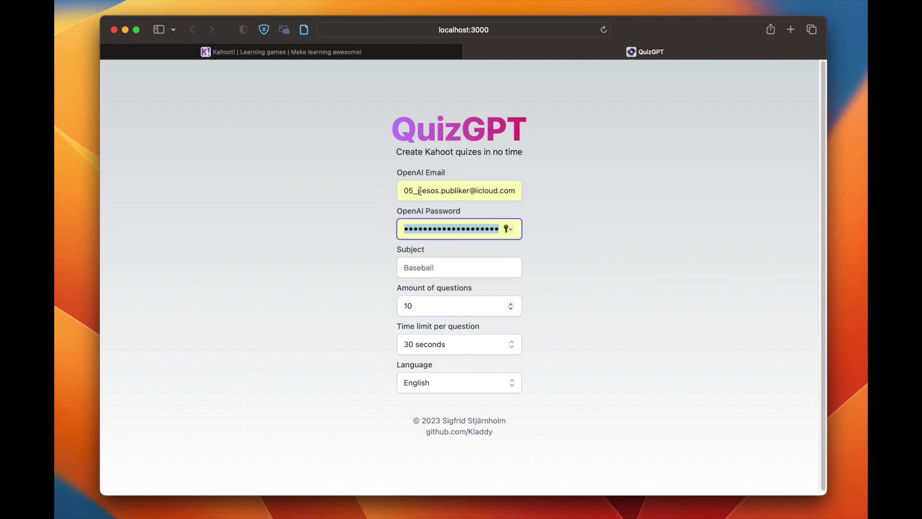
triple_click(398, 171)
left_click_drag(395, 211, 461, 211)
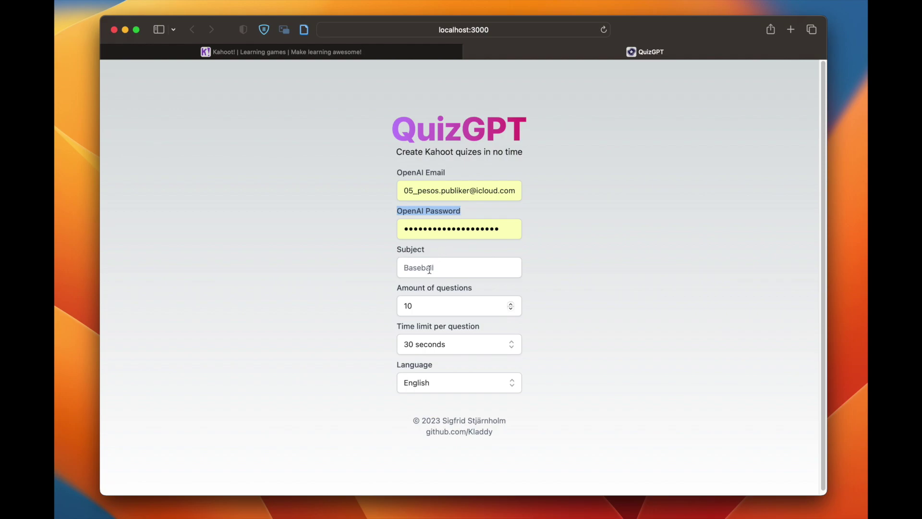
left_click(409, 250)
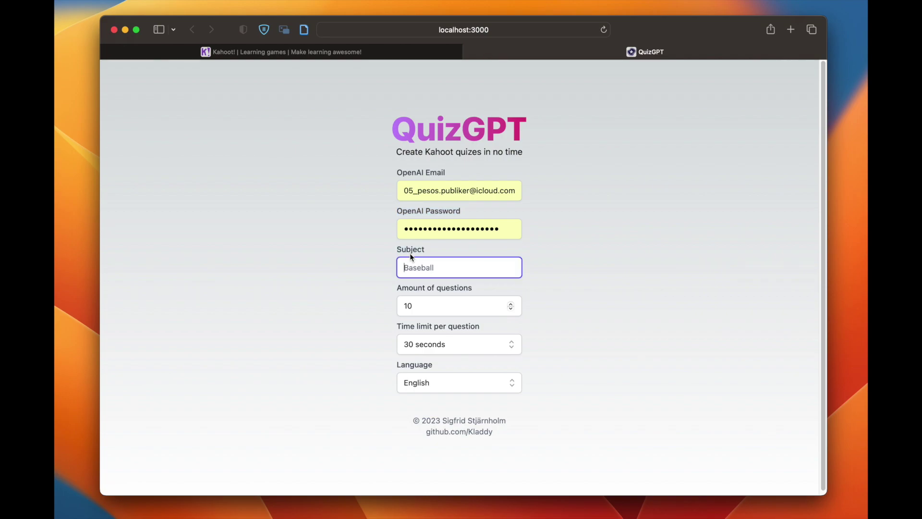
Step: Enter 'Pizza' as the quiz subject, leaving 10 questions, 30 seconds per question and English
type("P")
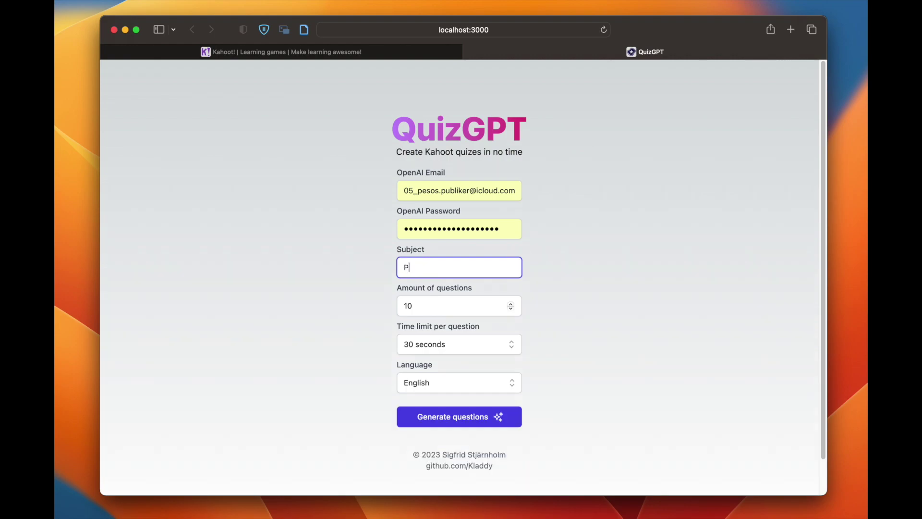
type("izza")
left_click(481, 303)
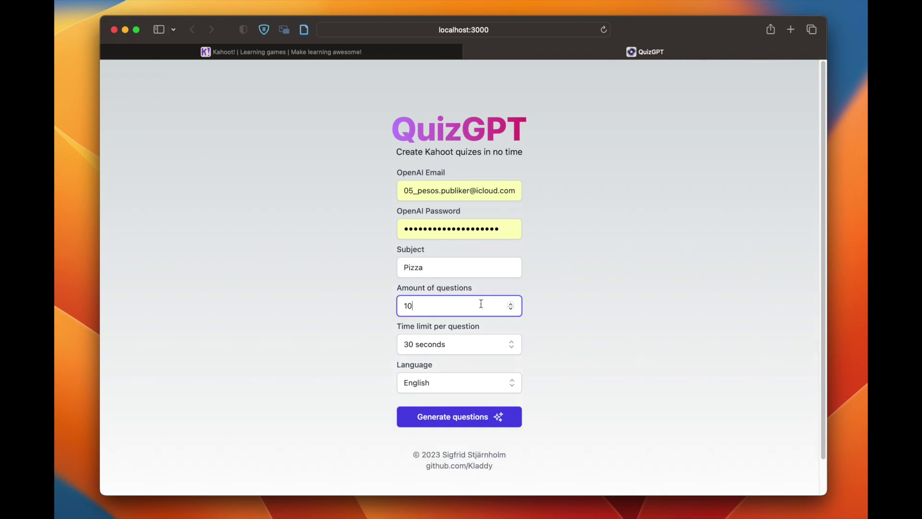
left_click(440, 346)
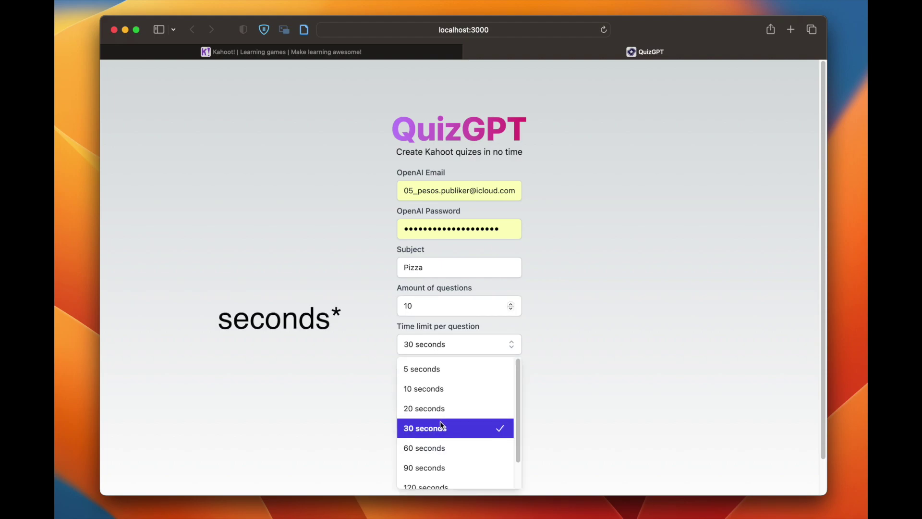
left_click(556, 337)
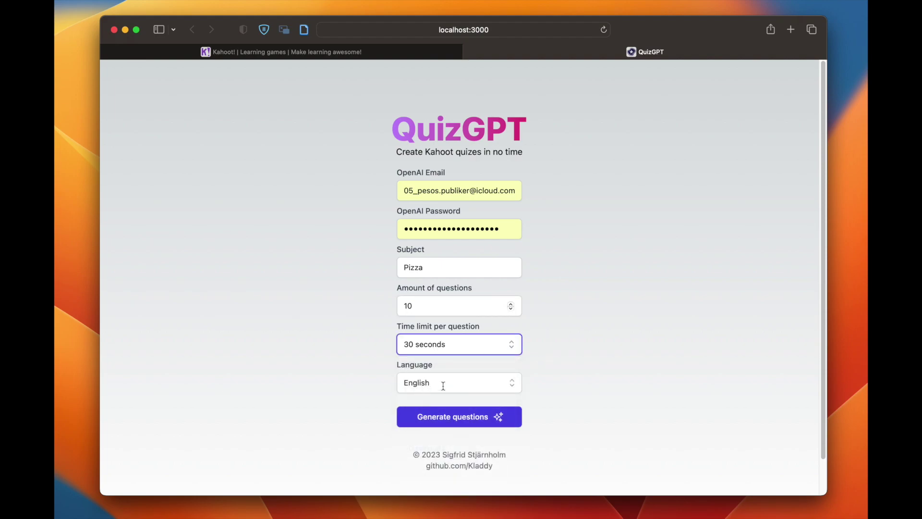
scroll(483, 375, "down", 2)
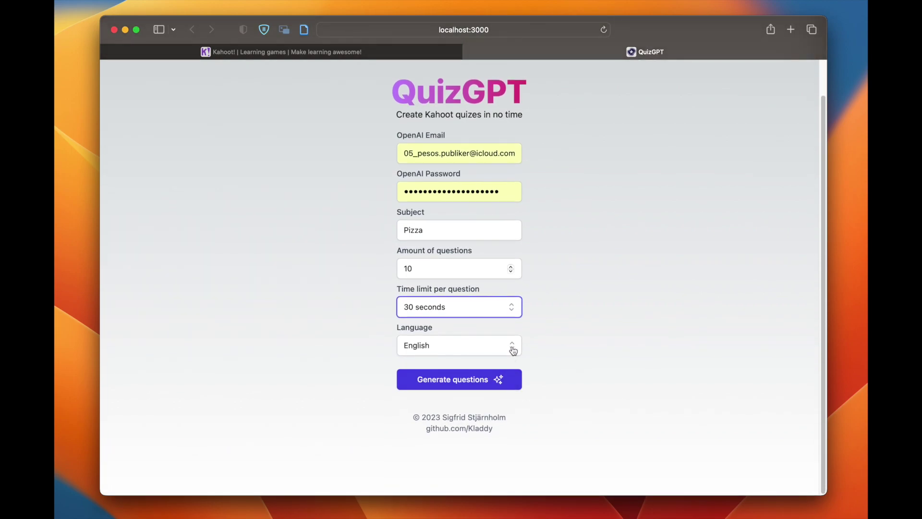
left_click(512, 346)
scroll(451, 470, "down", 5)
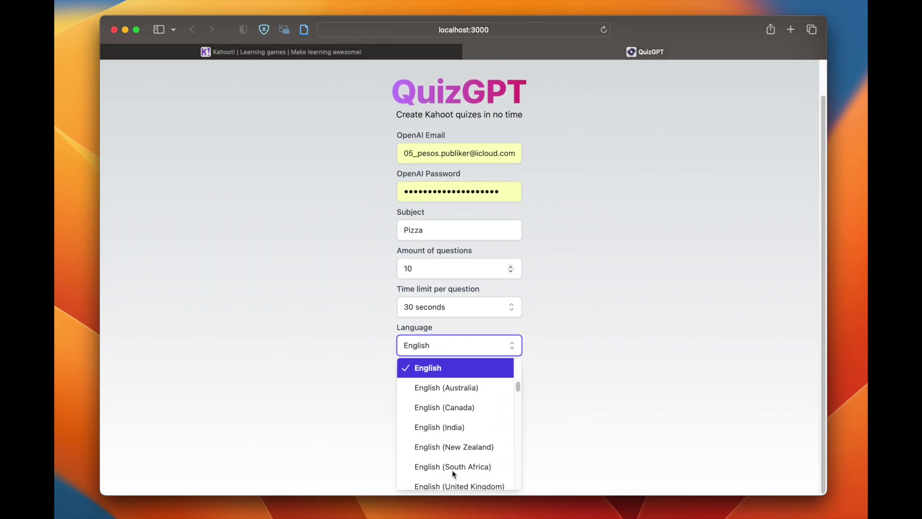
scroll(451, 470, "up", 7)
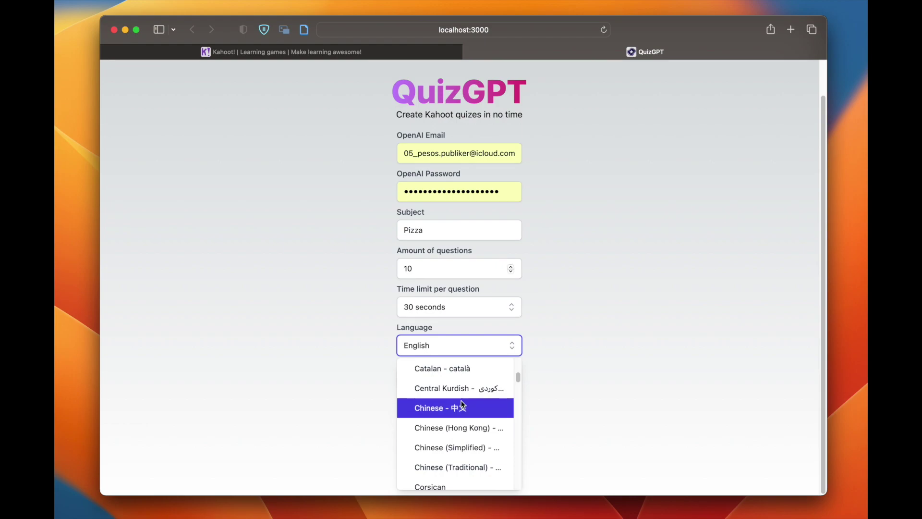
scroll(454, 425, "down", 4)
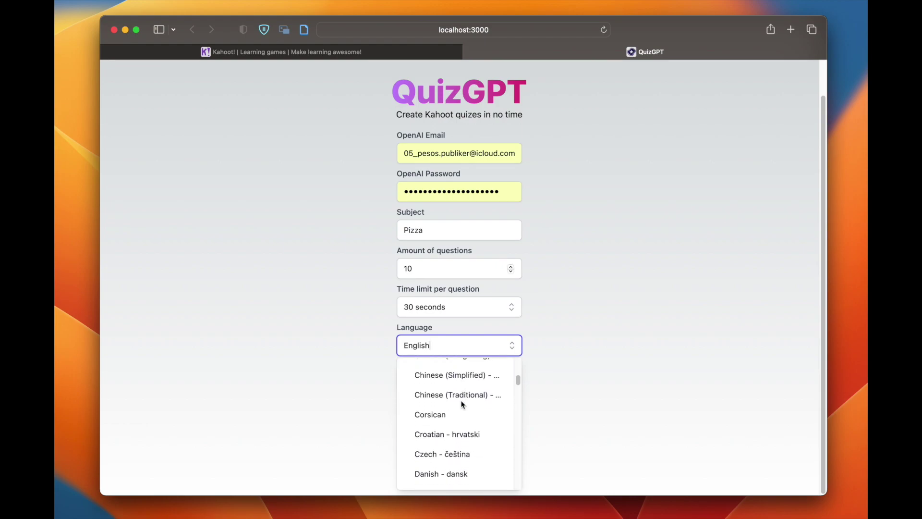
left_click(522, 336)
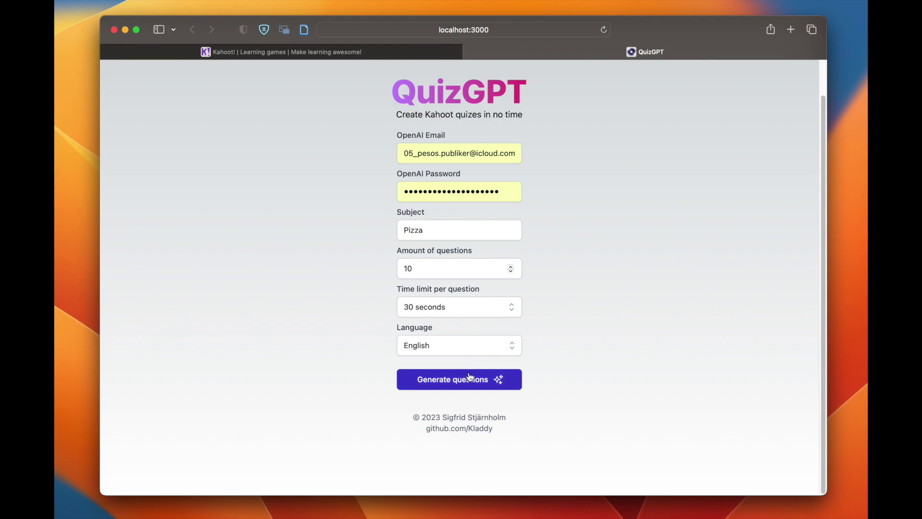
scroll(468, 379, "up", 2)
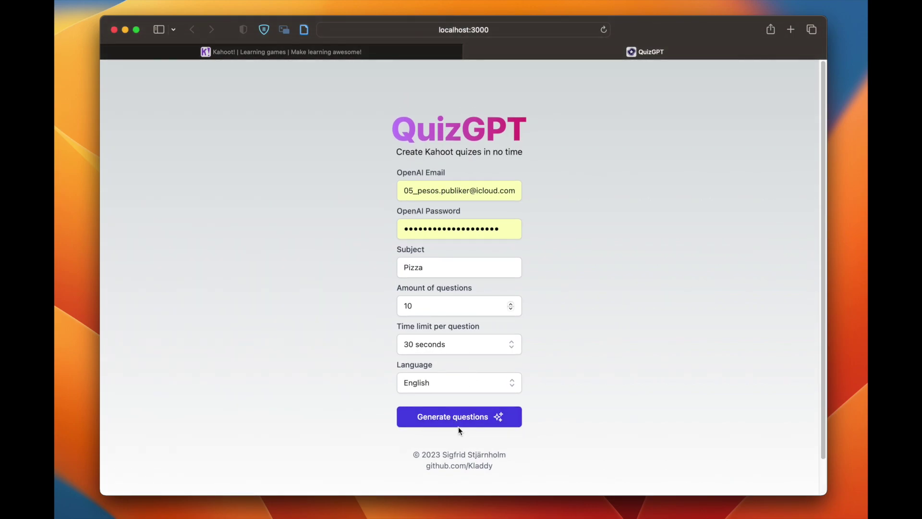
Step: Generate the Pizza questions, entering the OpenAI account email and passing the car-image reCAPTCHA
left_click(459, 420)
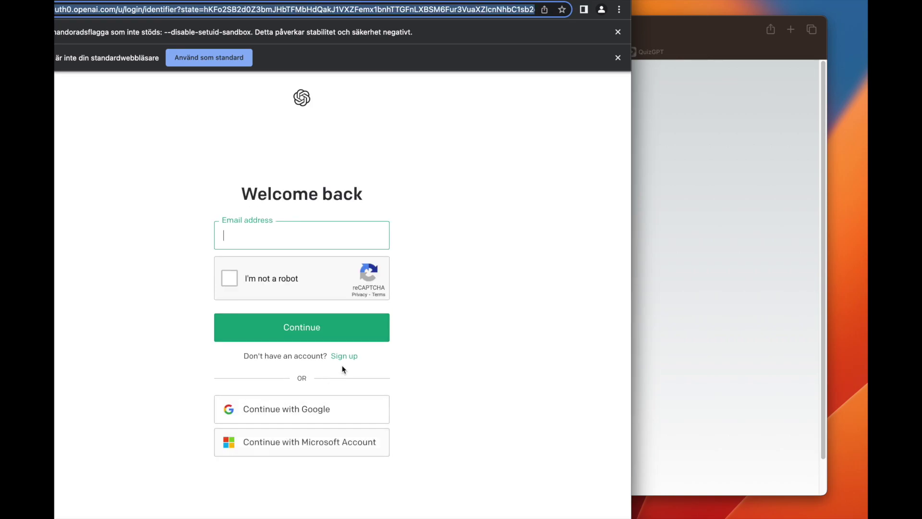
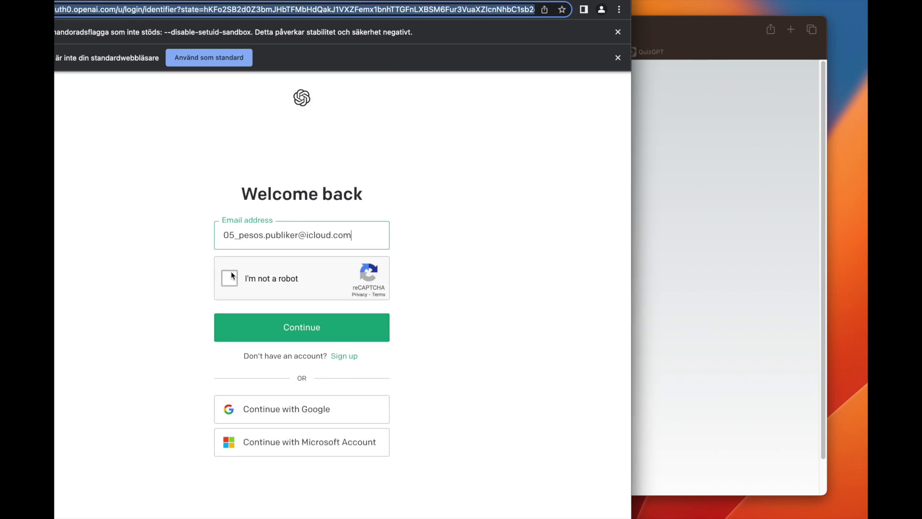
left_click(232, 273)
left_click(269, 283)
left_click(267, 280)
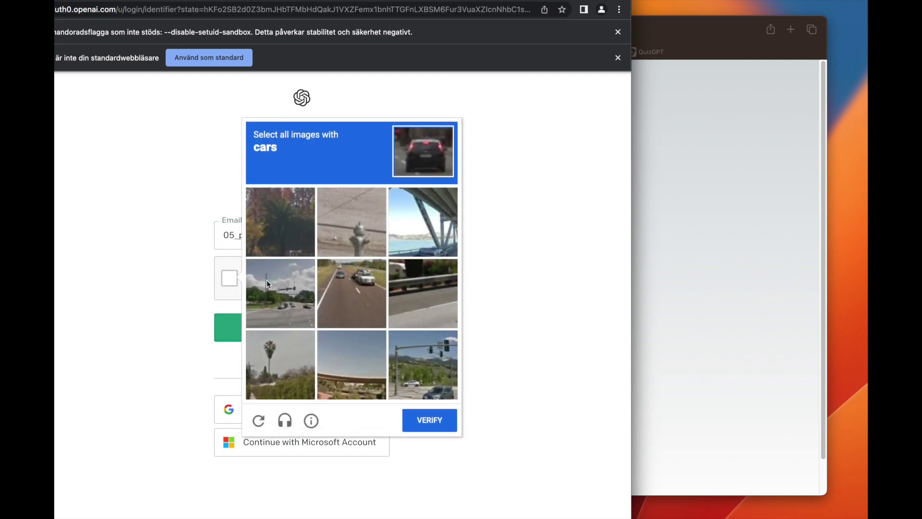
left_click(371, 283)
left_click(420, 350)
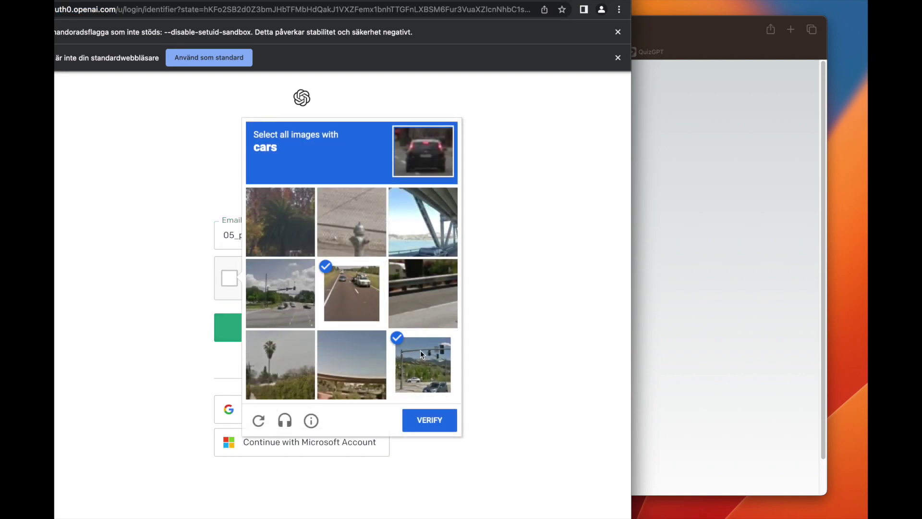
left_click(426, 237)
left_click(428, 421)
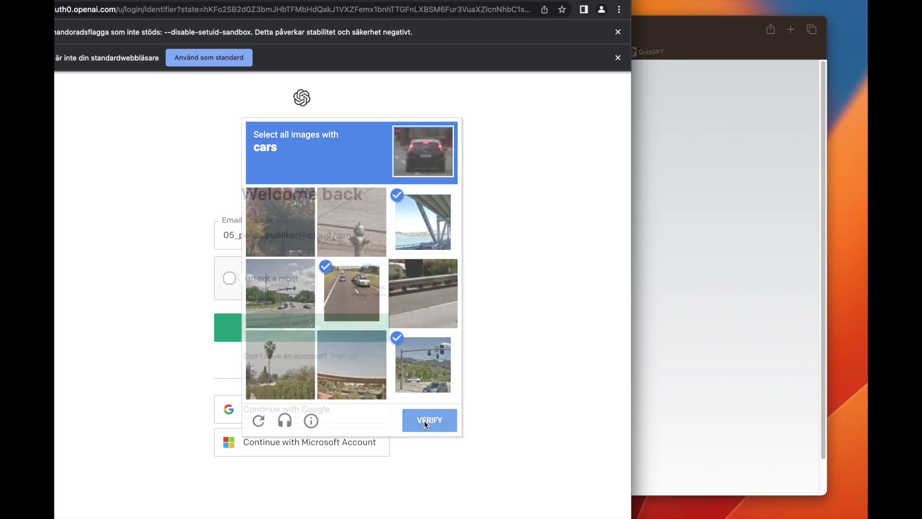
left_click(340, 327)
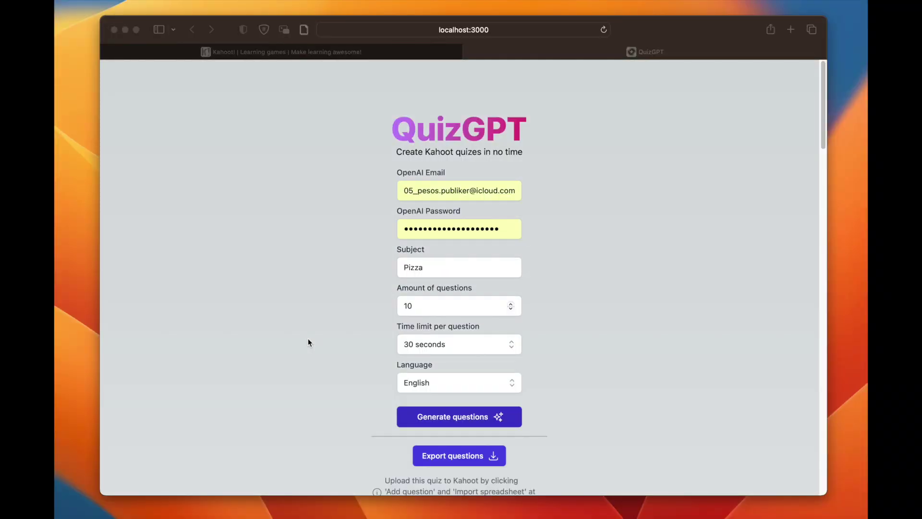
Step: Scroll through Pizza questions 1–10, checking each green-ticked answer down to Carciofi
scroll(308, 342, "down", 5)
scroll(308, 342, "down", 6)
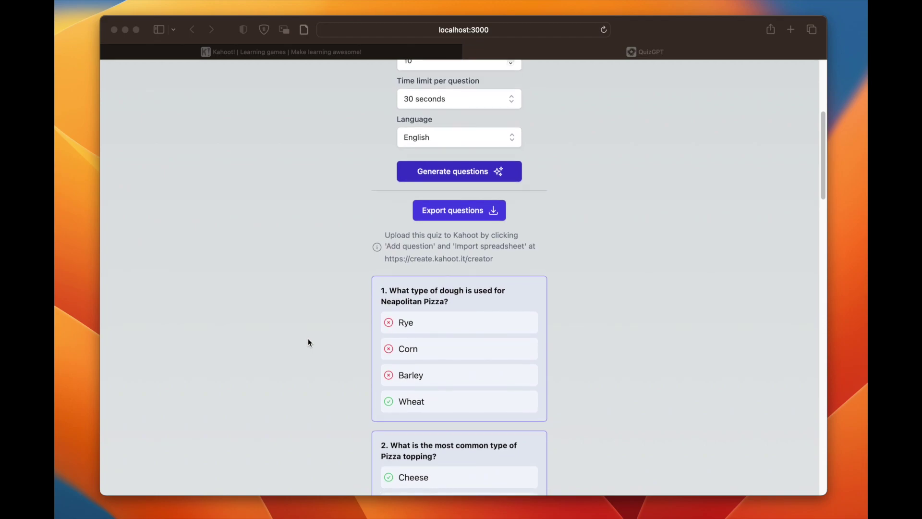
scroll(467, 139, "up", 3)
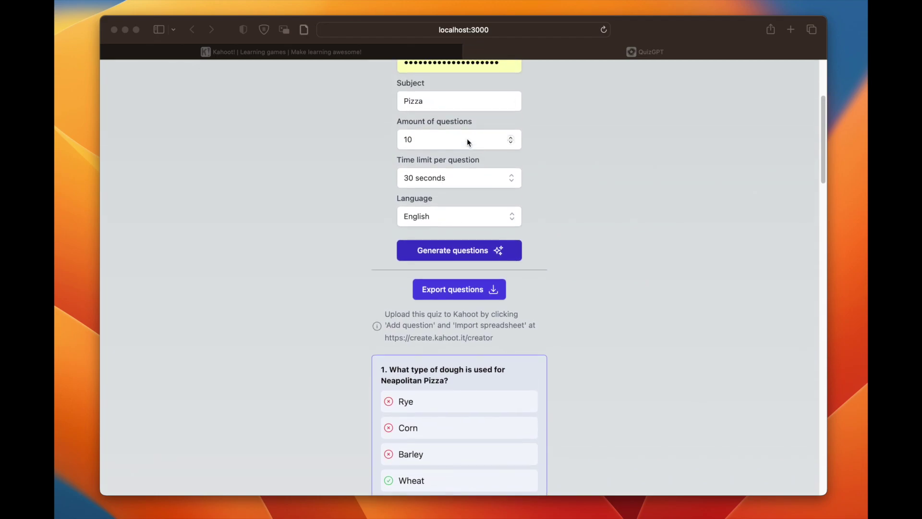
scroll(422, 215, "down", 9)
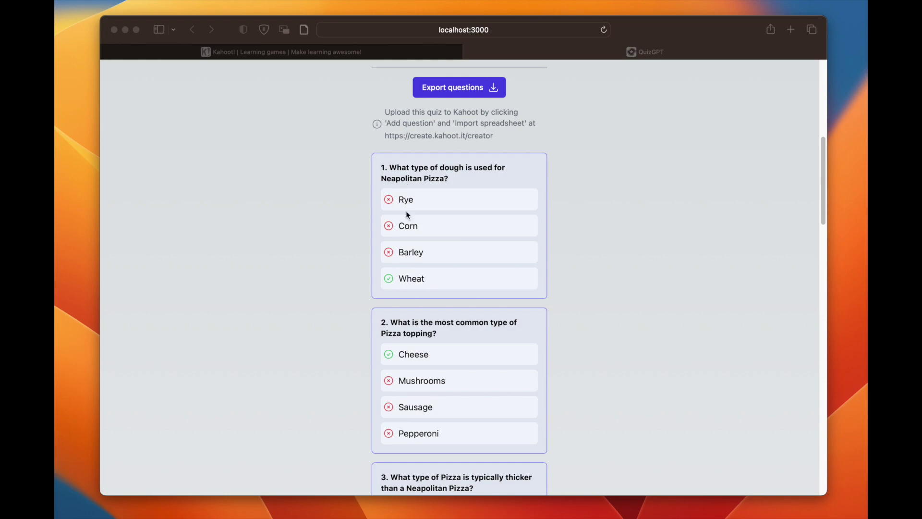
scroll(412, 283, "down", 3)
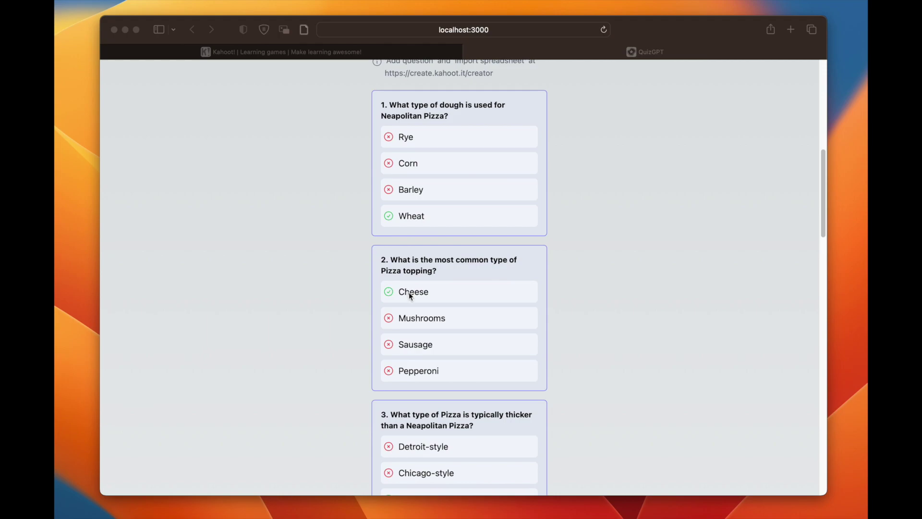
scroll(413, 294, "down", 5)
scroll(413, 296, "down", 10)
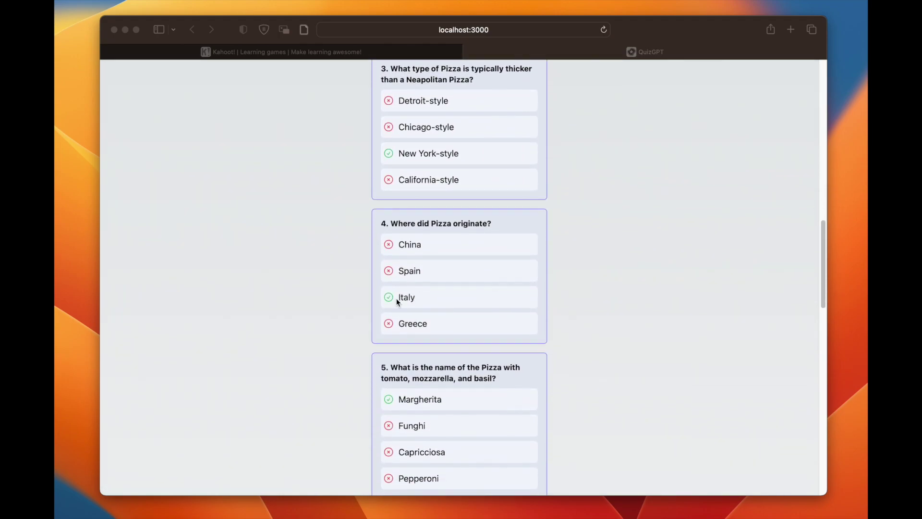
scroll(382, 294, "down", 6)
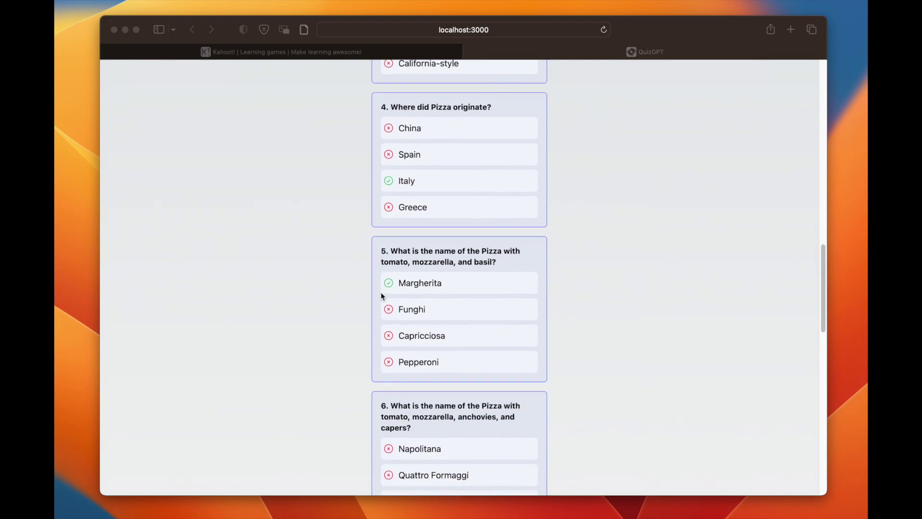
scroll(382, 294, "down", 3)
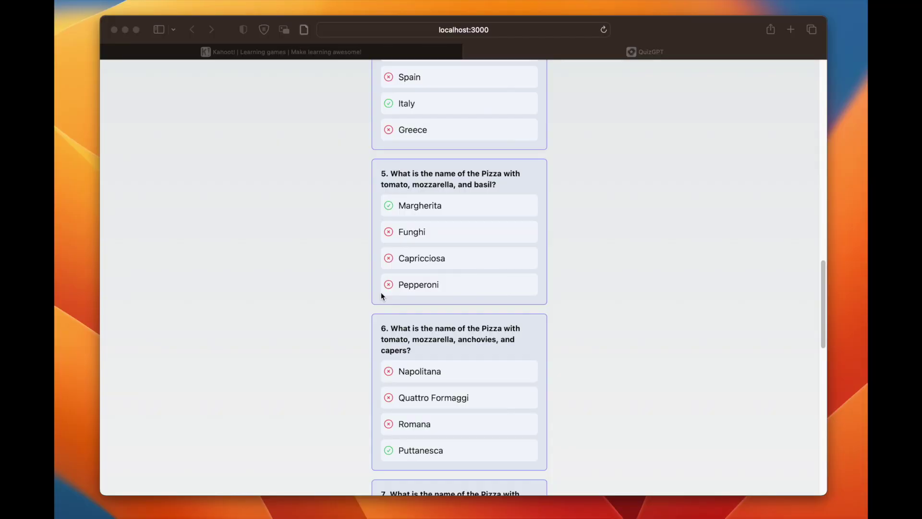
scroll(381, 292, "down", 5)
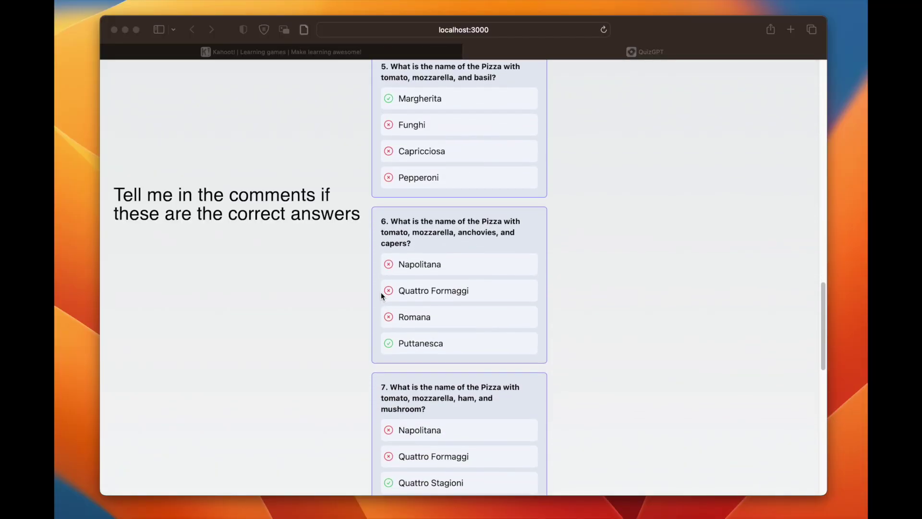
scroll(381, 293, "down", 9)
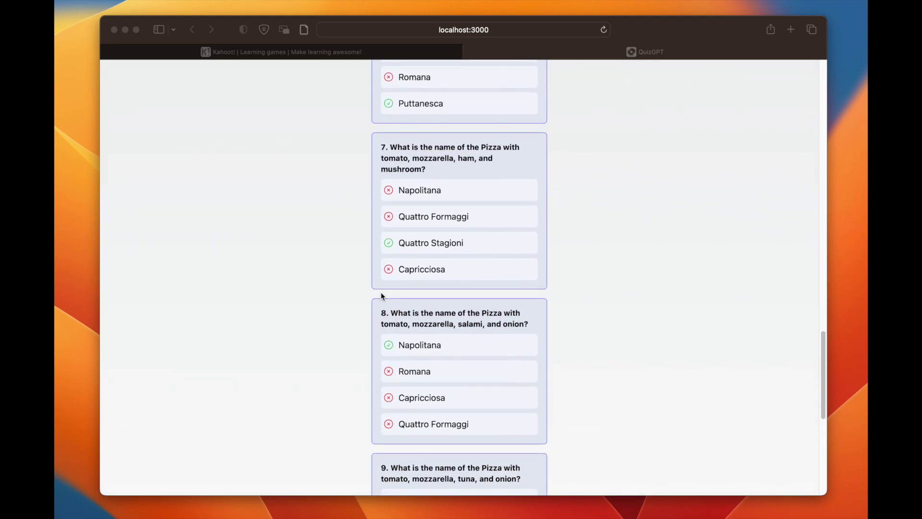
scroll(381, 294, "down", 15)
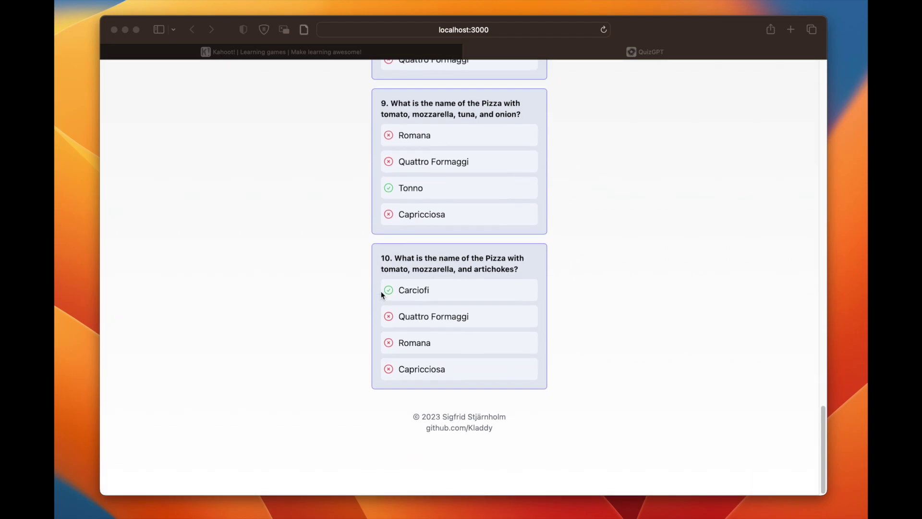
scroll(416, 342, "up", 20)
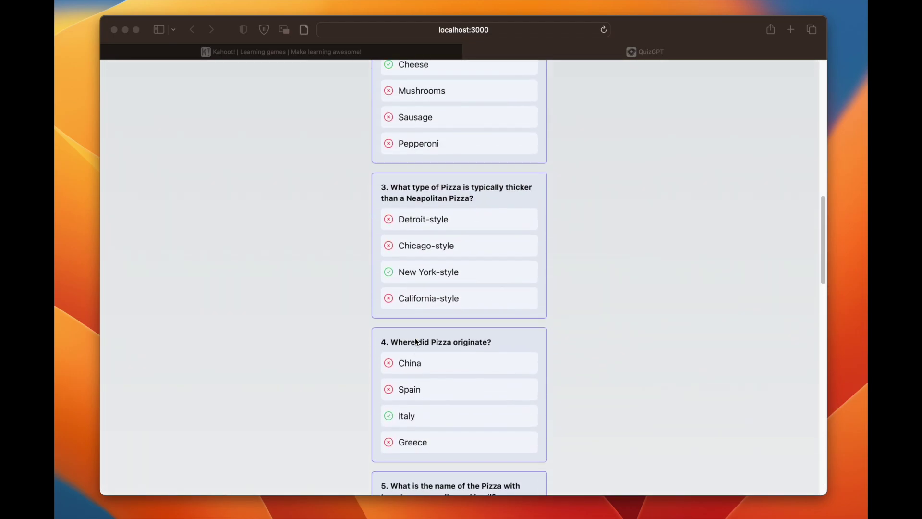
scroll(454, 370, "down", 5)
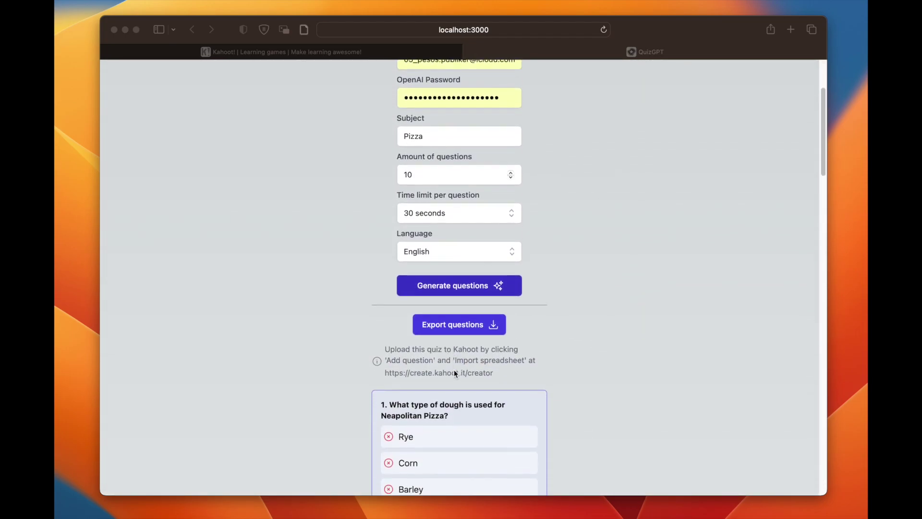
Step: Export the quiz as KahootQuizTemplate_Pizza_10-questions-English-2.xlsx and open create.kahoot.it/creator
left_click(471, 319)
left_click(469, 322)
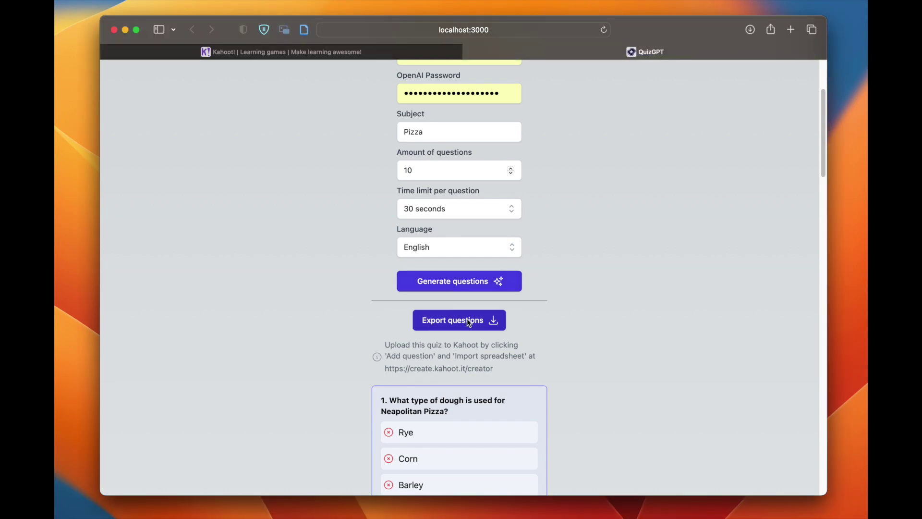
left_click(750, 30)
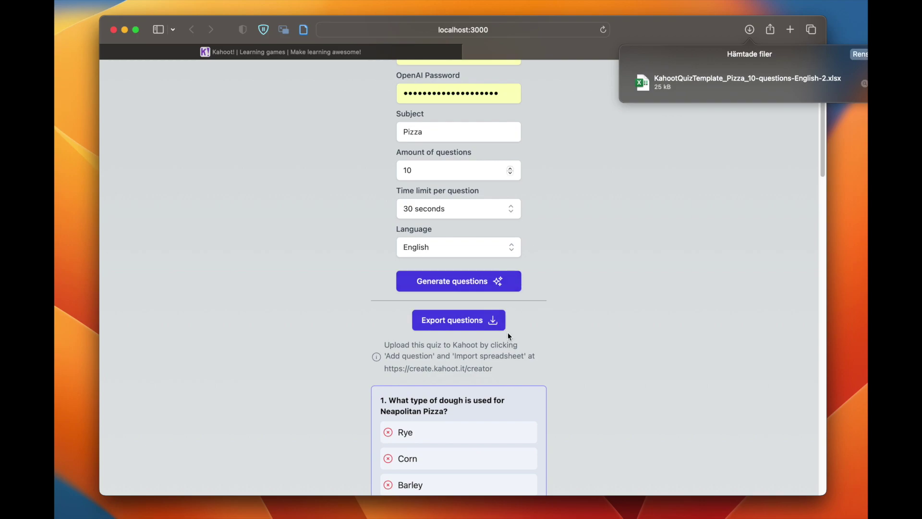
left_click(437, 380)
left_click(417, 369)
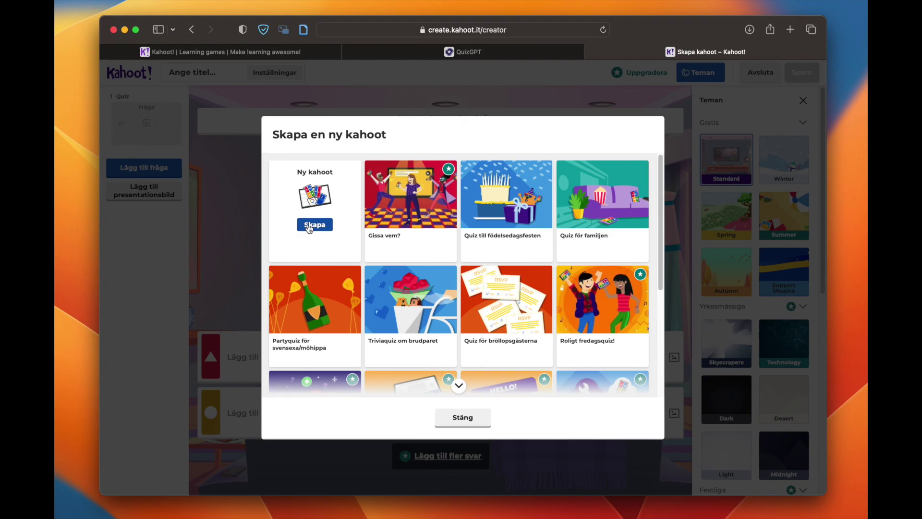
Step: Create a blank kahoot via Skapa, then choose Importera kalkylblad under Lägg till fråga
left_click(315, 225)
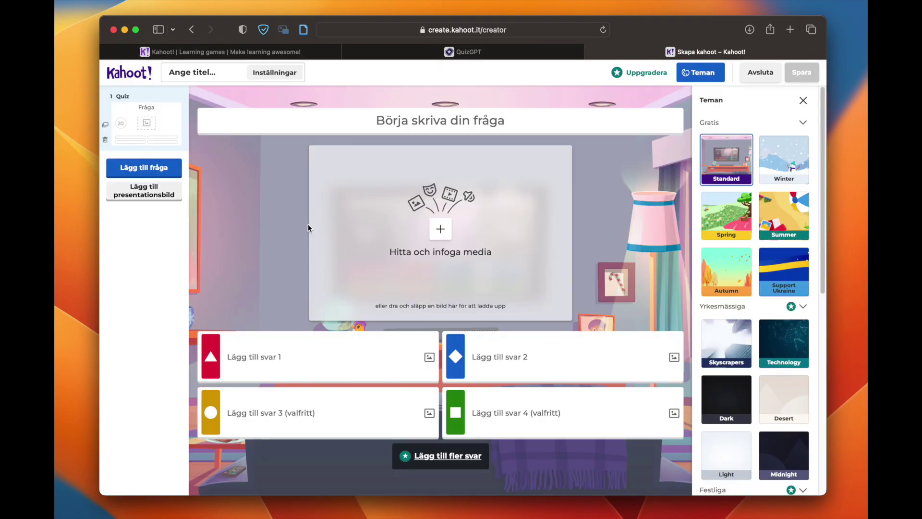
left_click(150, 173)
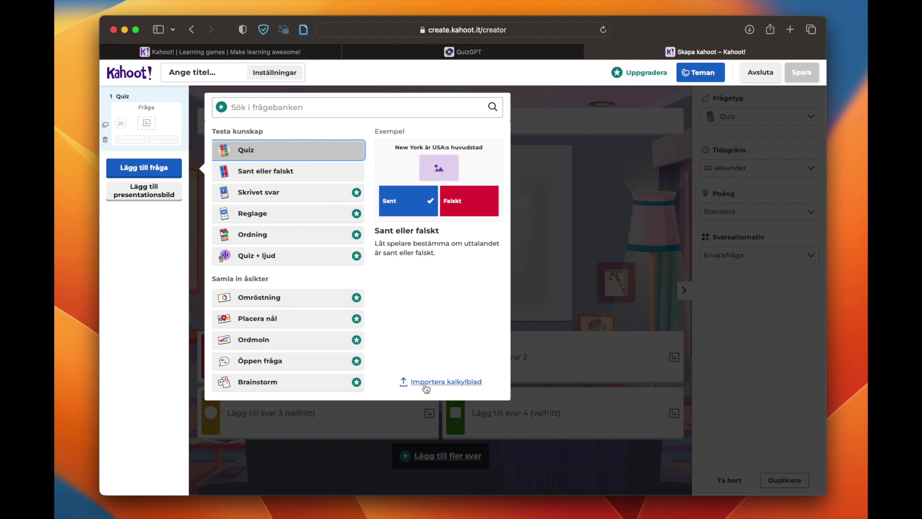
left_click(426, 385)
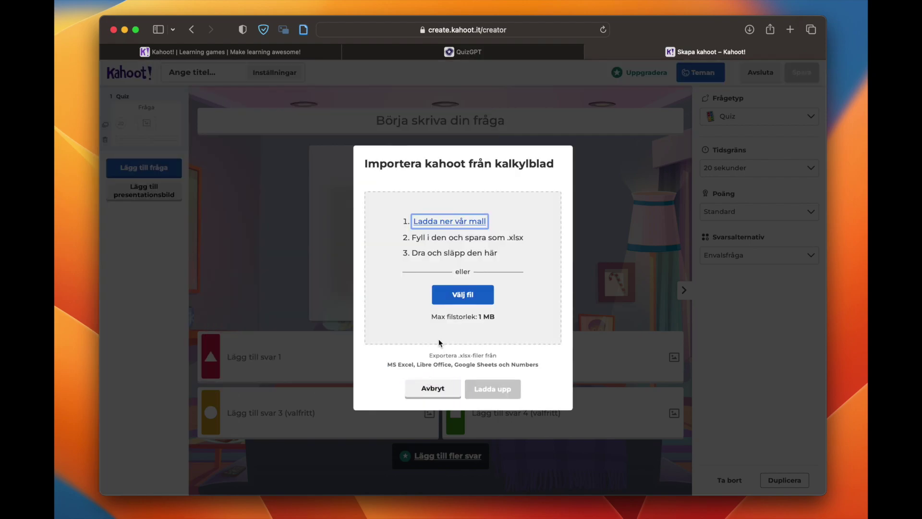
Step: Drop the Pizza xlsx from Downloads into the import dialog, upload it and add the 10 questions
left_click(744, 30)
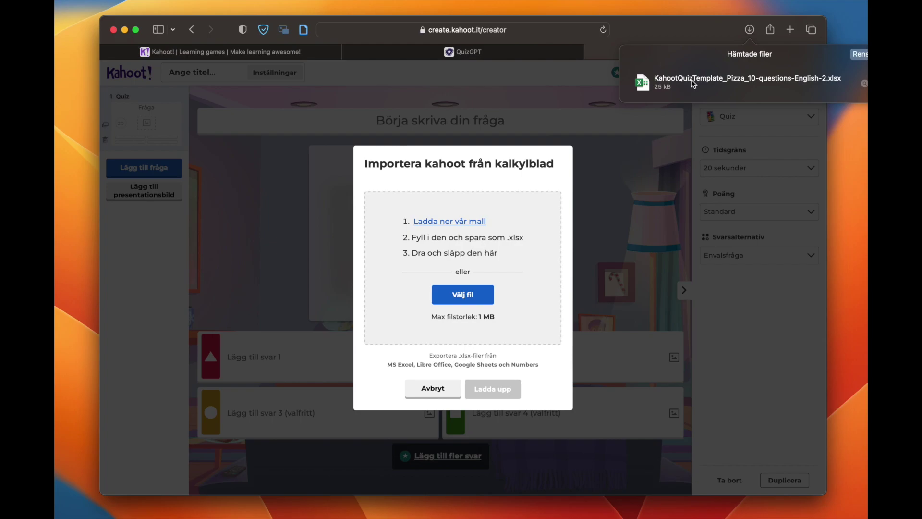
left_click_drag(693, 84, 445, 238)
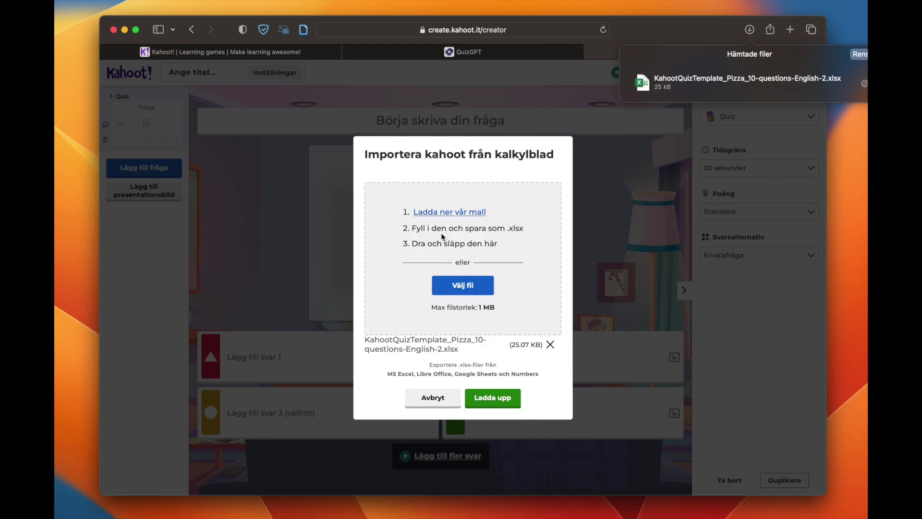
left_click(485, 400)
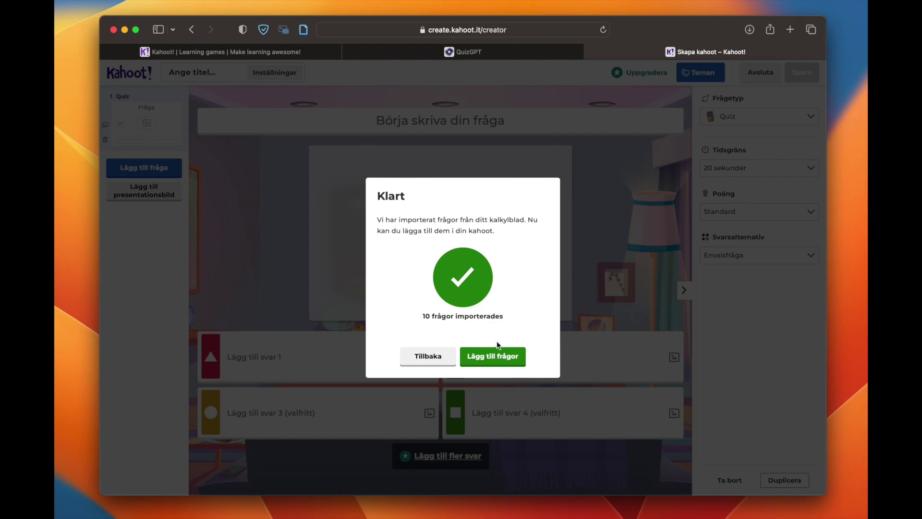
left_click(488, 358)
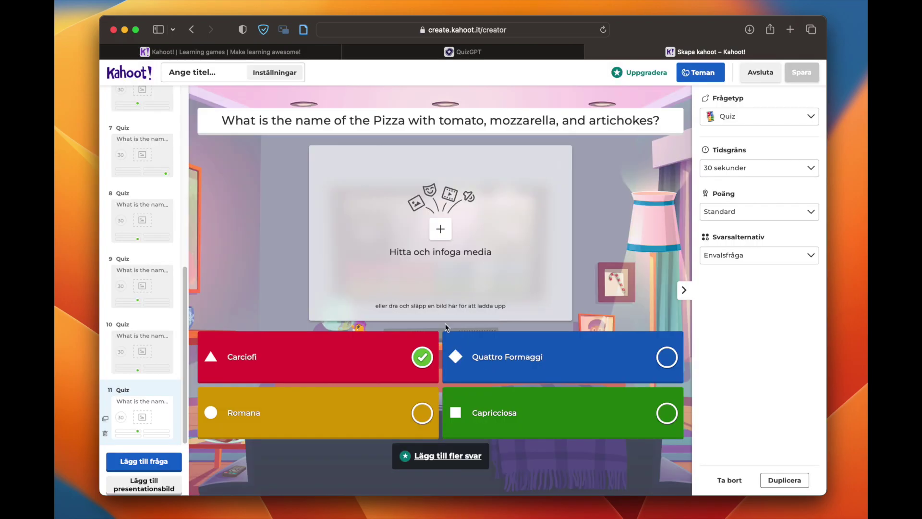
Step: Check the marked answers on the dough, topping, thickness and pizza-origin questions
scroll(172, 183, "up", 1)
scroll(172, 183, "up", 7)
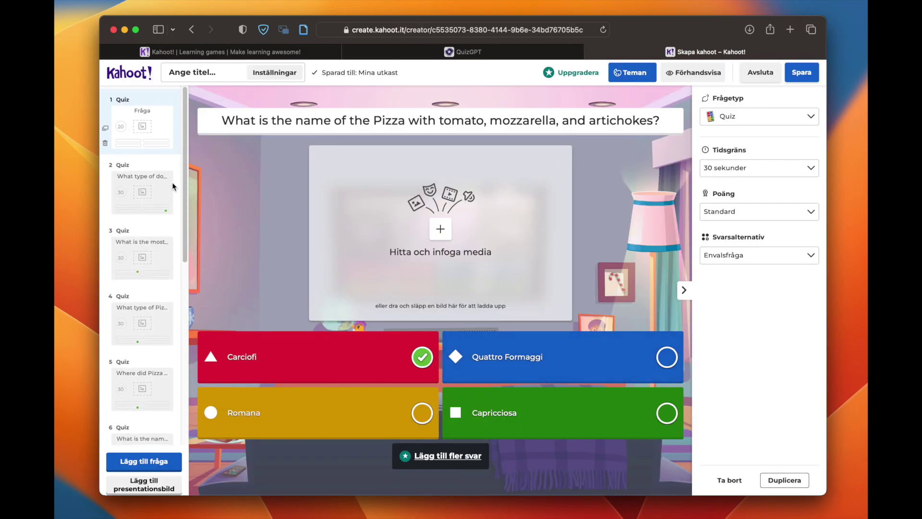
left_click(139, 190)
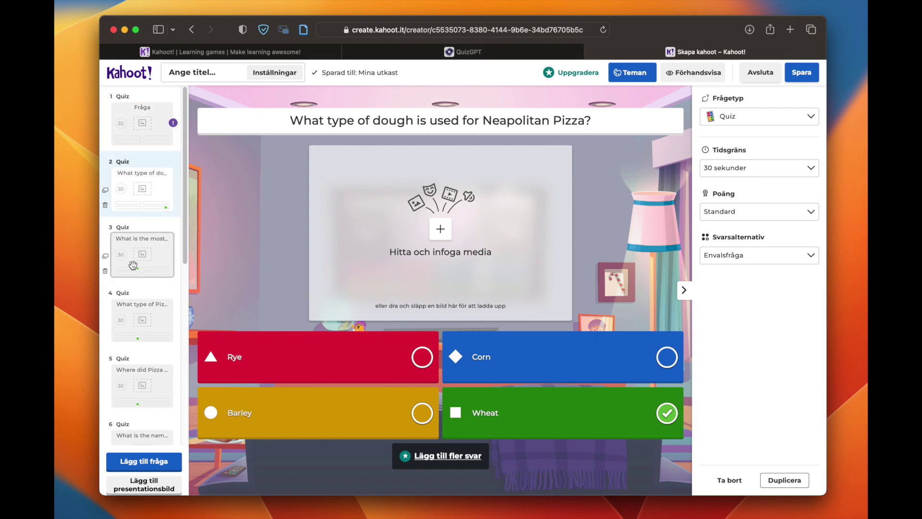
left_click(146, 271)
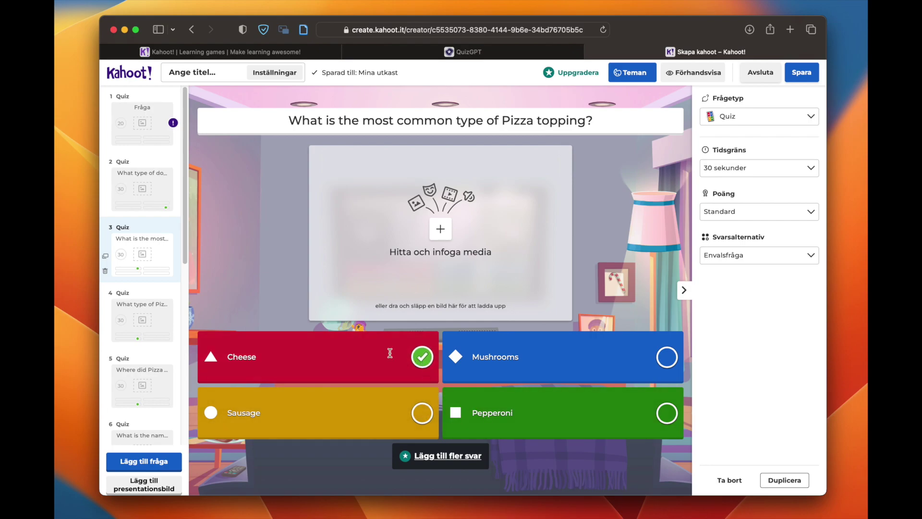
left_click(142, 318)
left_click(130, 375)
Step: Check the marked answers on the topping-combination questions, ending with Puttanesca for anchovies and capers
scroll(153, 269, "down", 5)
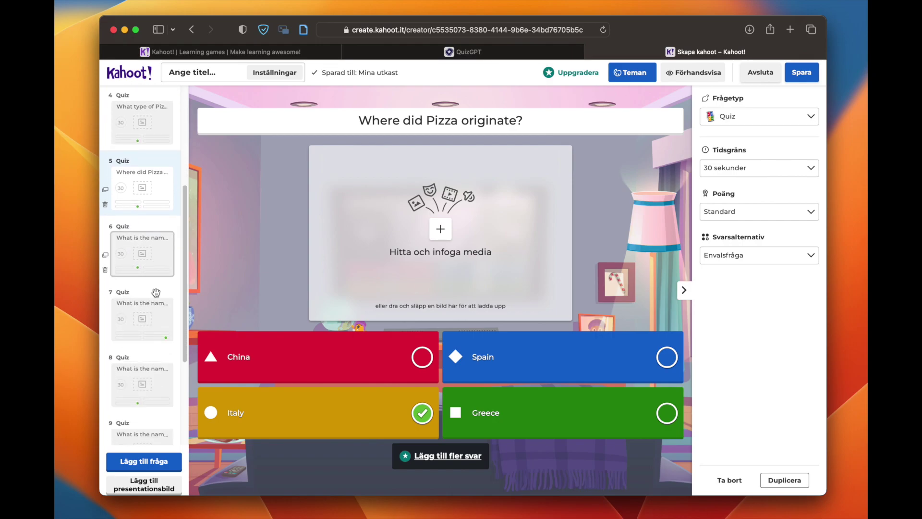
left_click(156, 280)
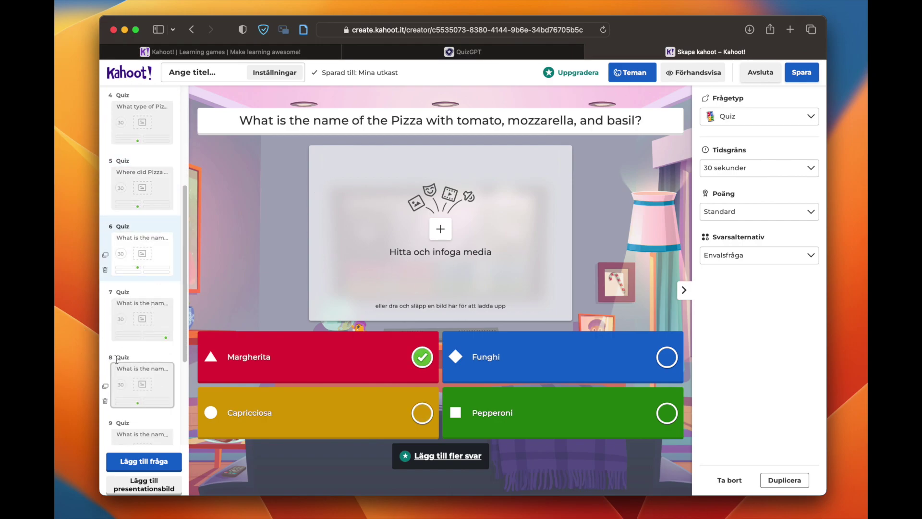
left_click(122, 384)
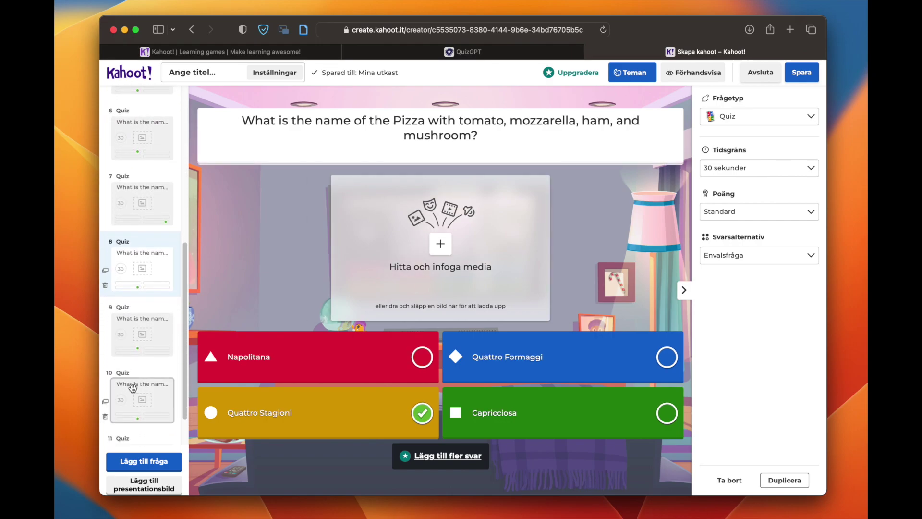
left_click(132, 386)
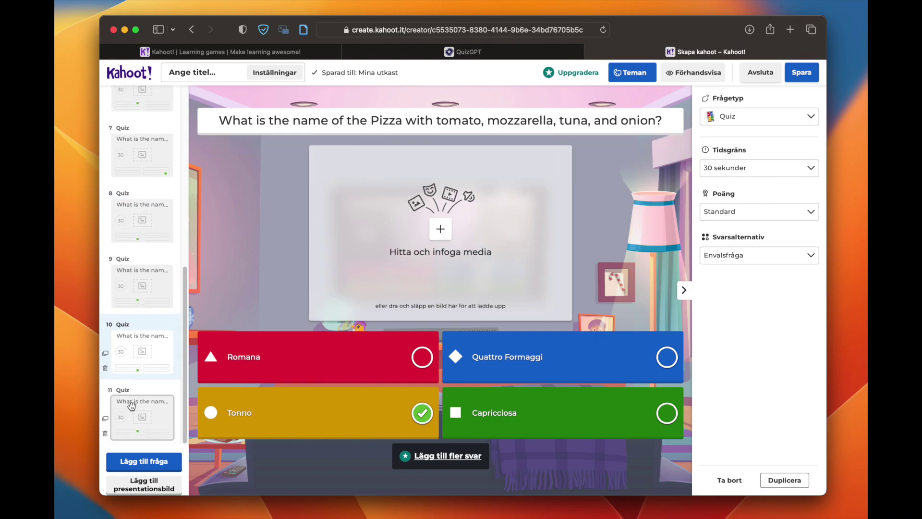
left_click(132, 405)
left_click(158, 288)
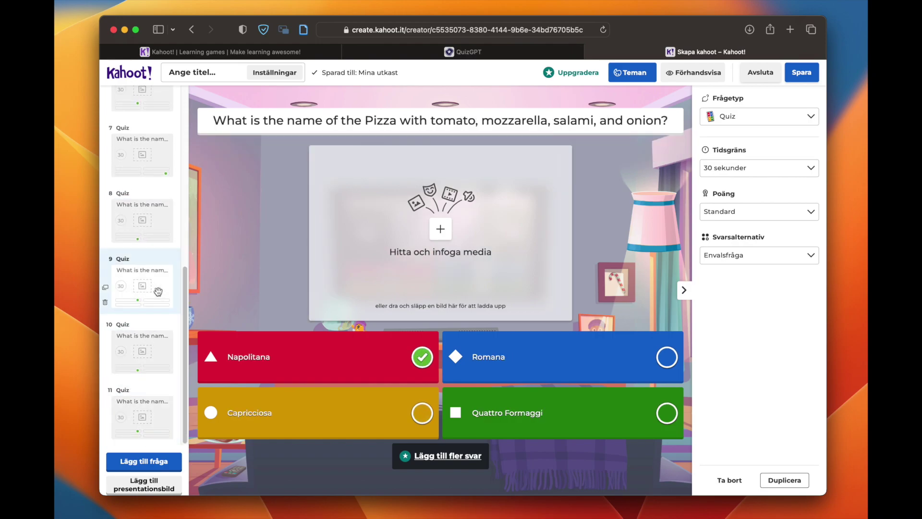
left_click(152, 225)
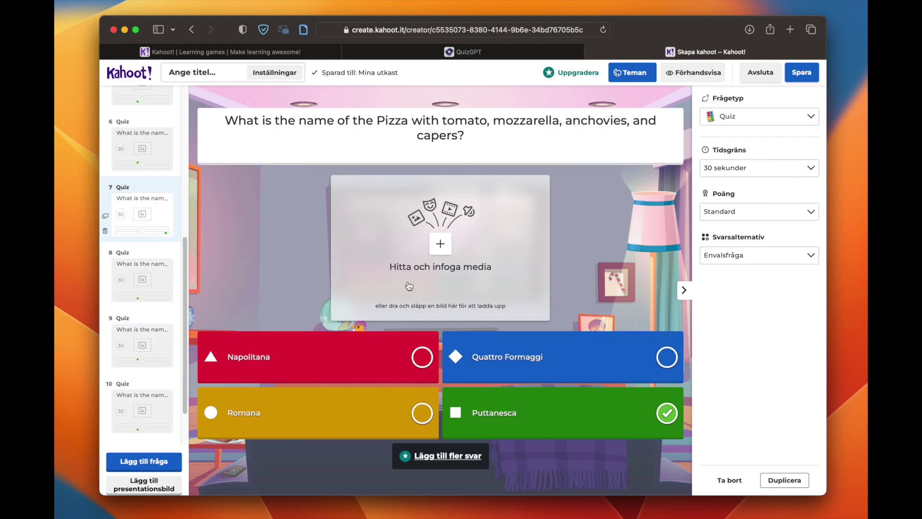